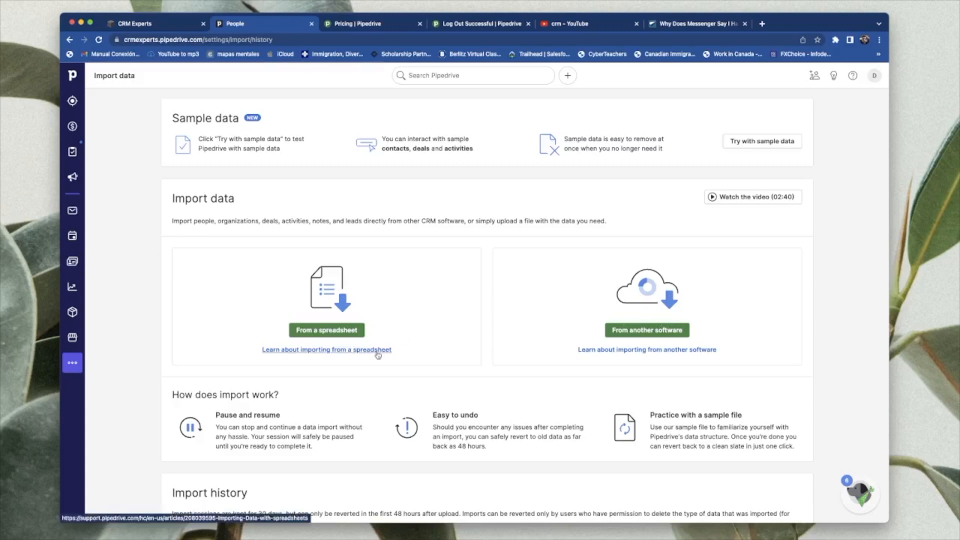
Start a data import from a spreadsheet, download the .xlsx sample file and open it in Excel.
left_click(348, 330)
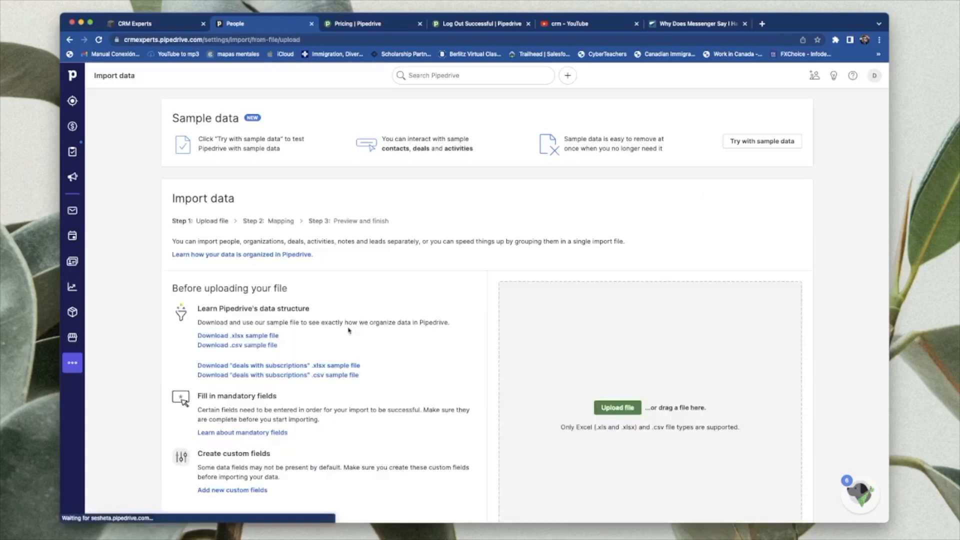
scroll(349, 330, "down", 2)
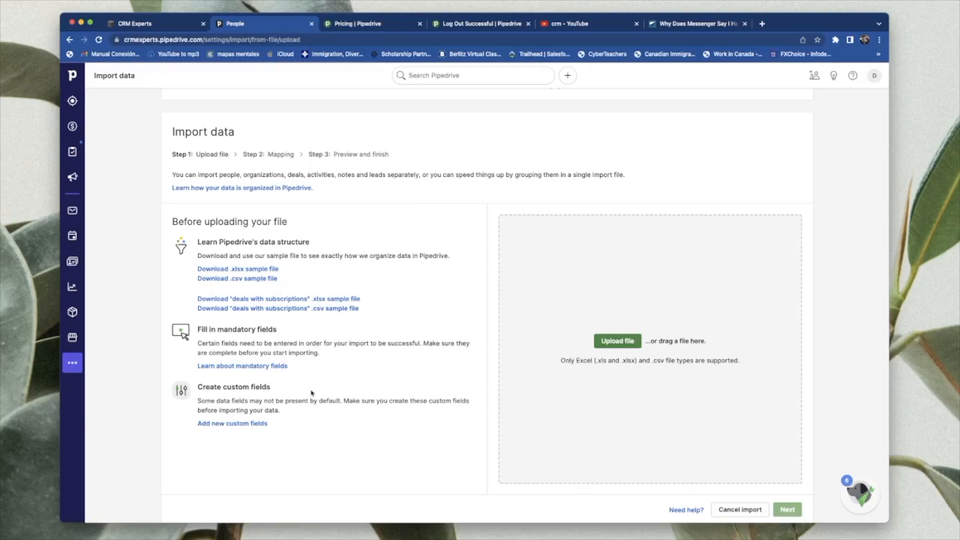
left_click(226, 271)
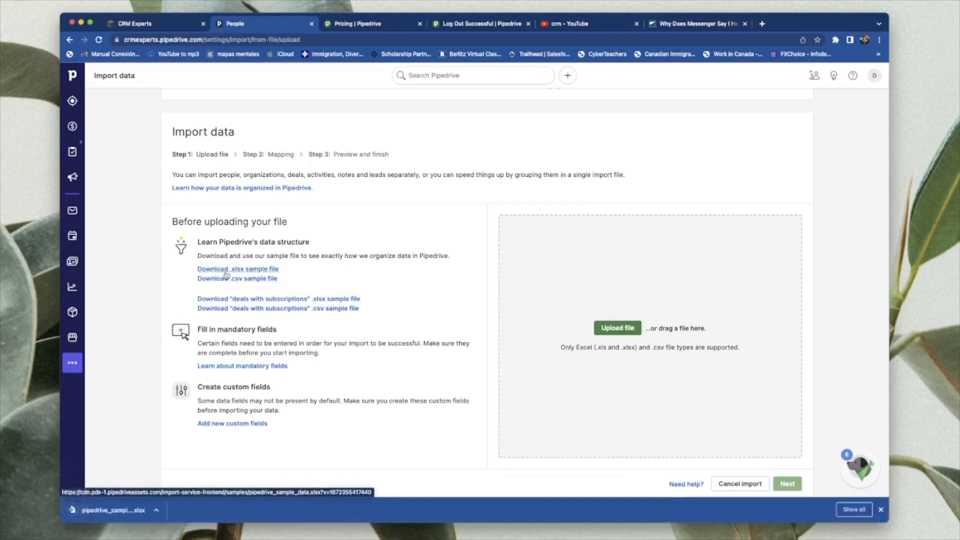
left_click(122, 509)
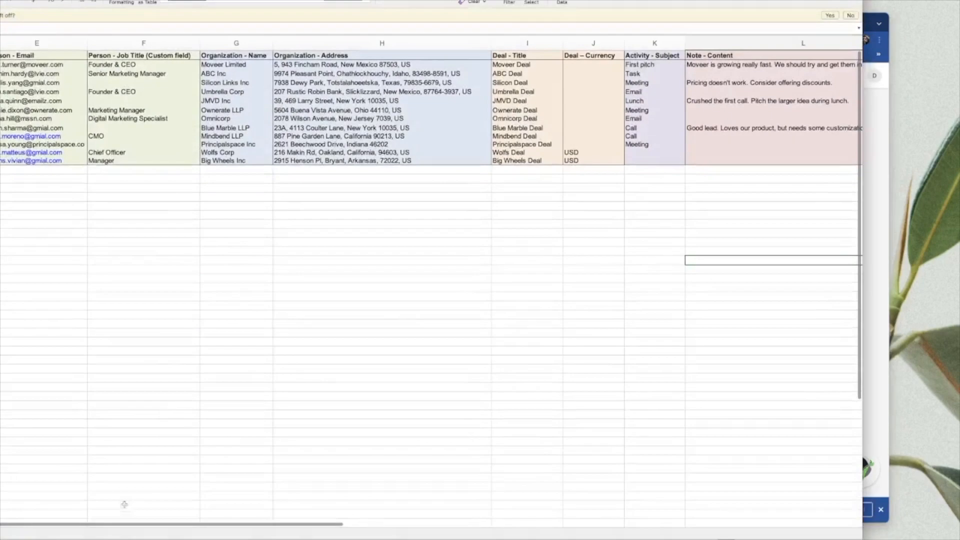
Examine the person name, first name and last name columns of the sample workbook.
left_click_drag(0, 0, 259, 46)
left_click(214, 234)
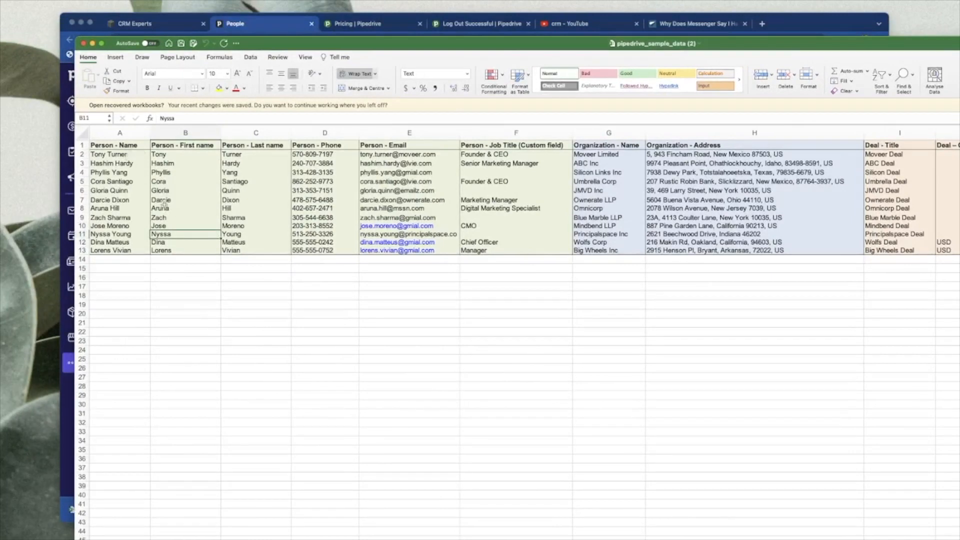
key("Up")
key("Up")
key("Up")
key("Up")
key("Up")
key("Up")
key("Up")
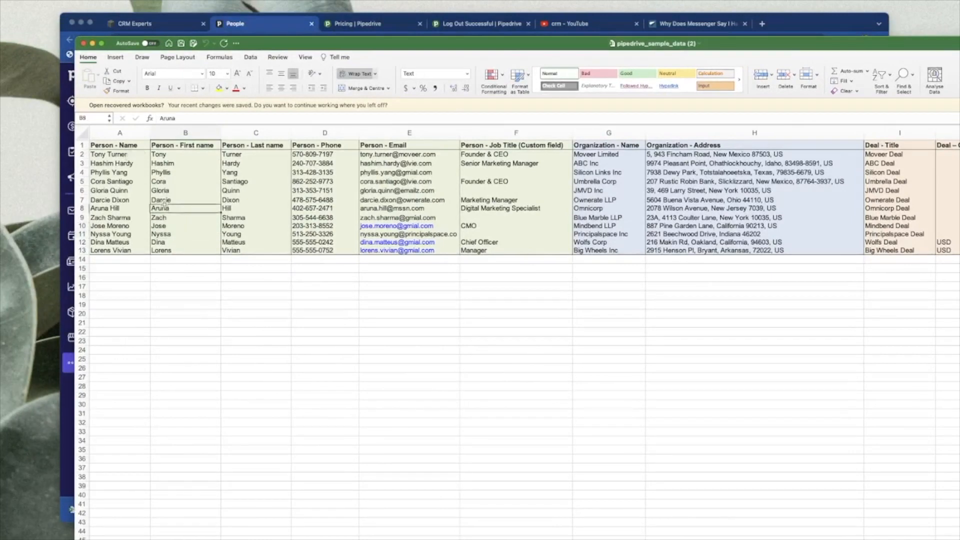
key("Up")
key("Up")
key("Up")
key("Left")
key("Right")
key("Right")
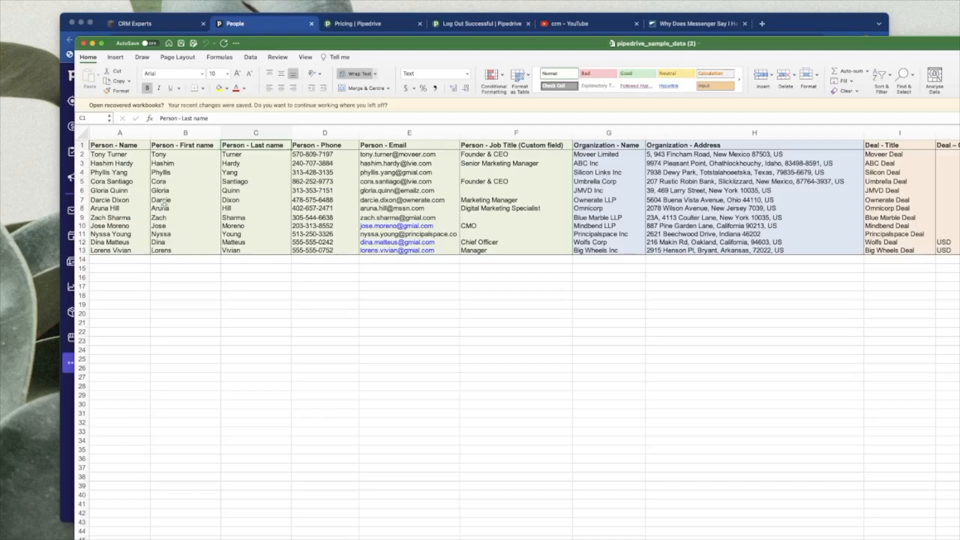
Examine the remaining sample columns, from person email through organization address to deal, activity and note fields.
left_click(111, 146)
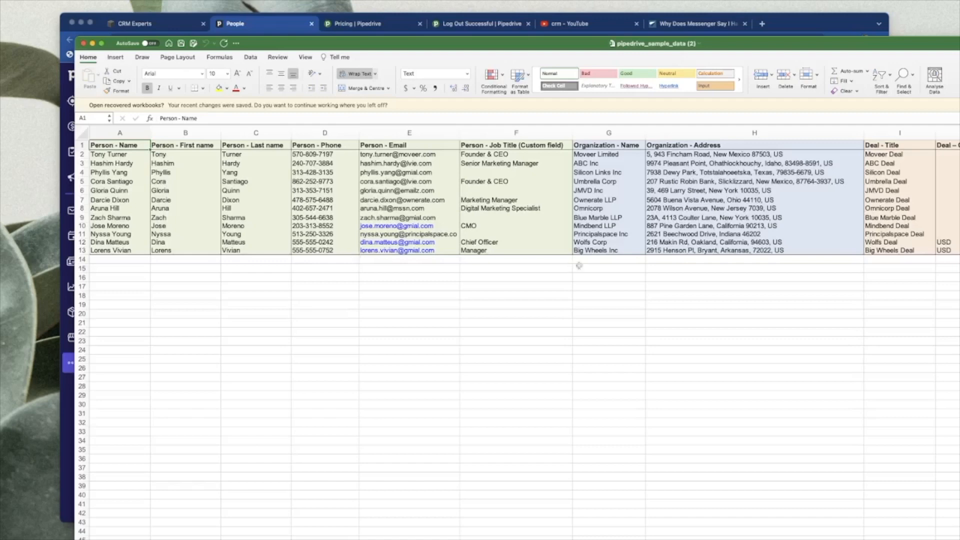
left_click(442, 217)
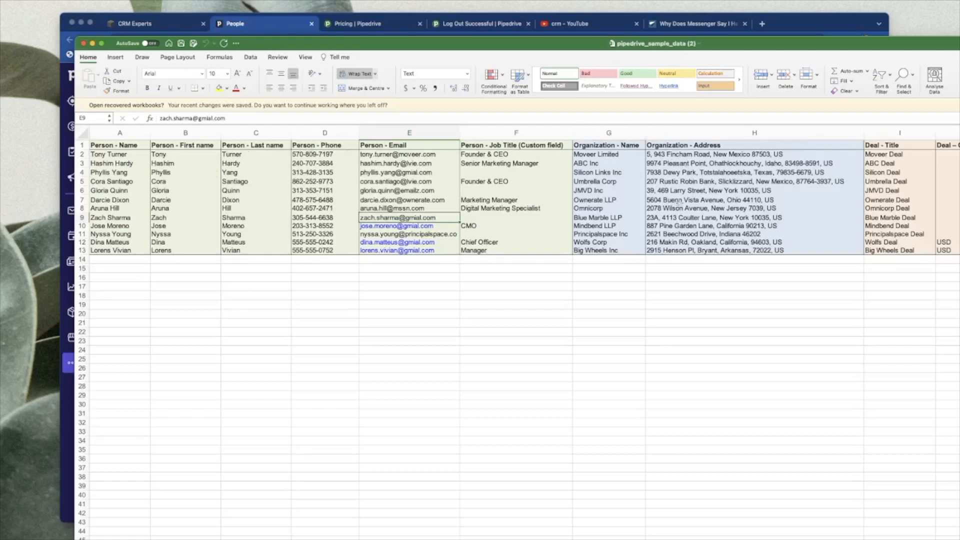
left_click(678, 202)
scroll(675, 202, "right", 6)
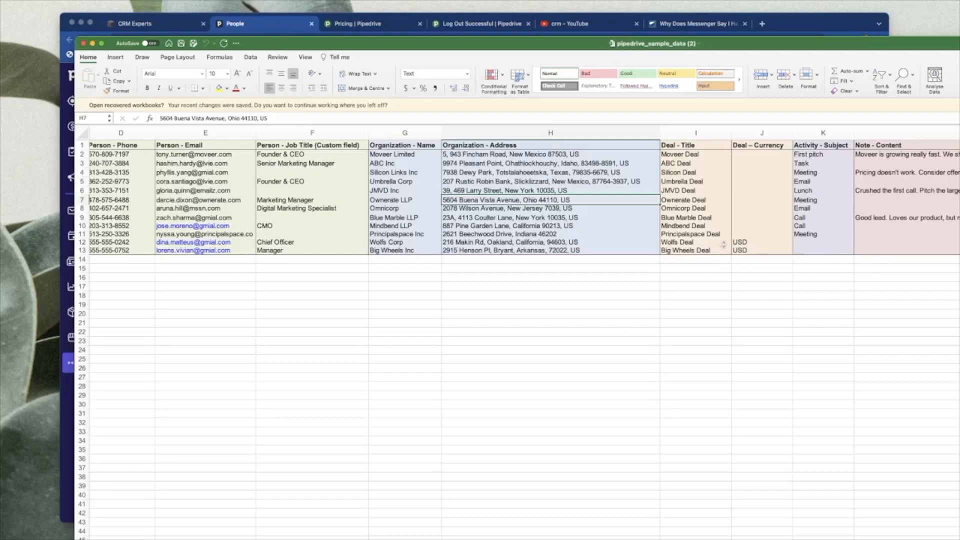
scroll(625, 297, "left", 6)
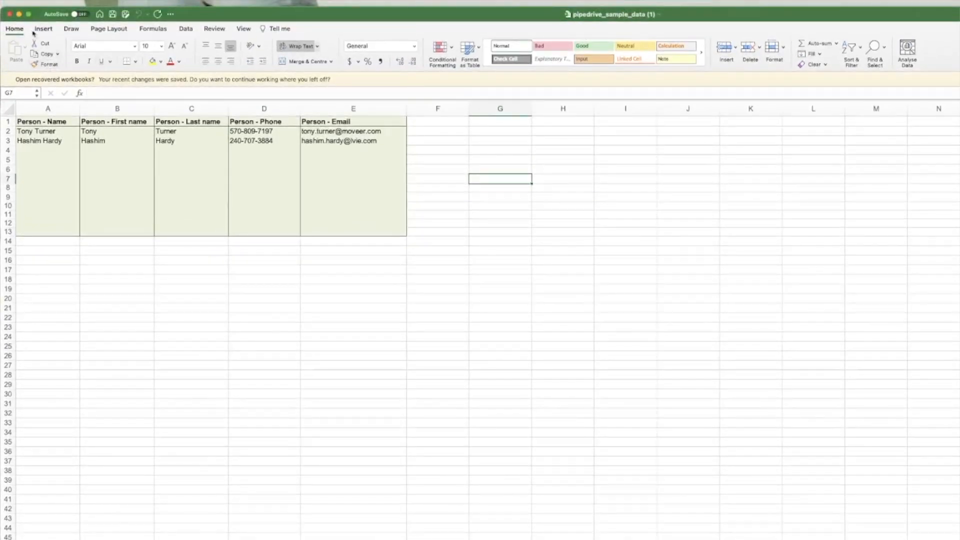
Return to the Pipedrive import page and upload pipedrive_sample_data (1).xlsx from the Downloads folder.
left_click(19, 15)
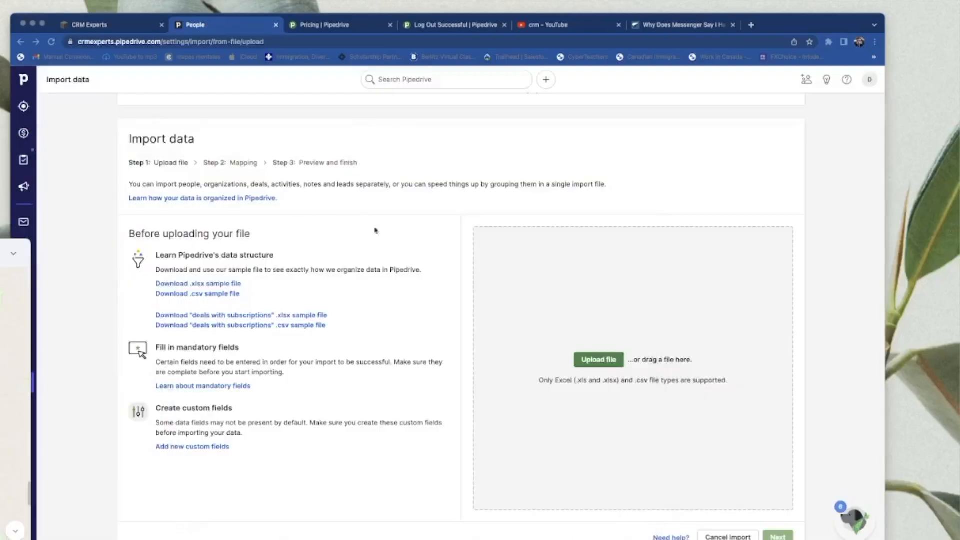
left_click(585, 362)
left_click(585, 362)
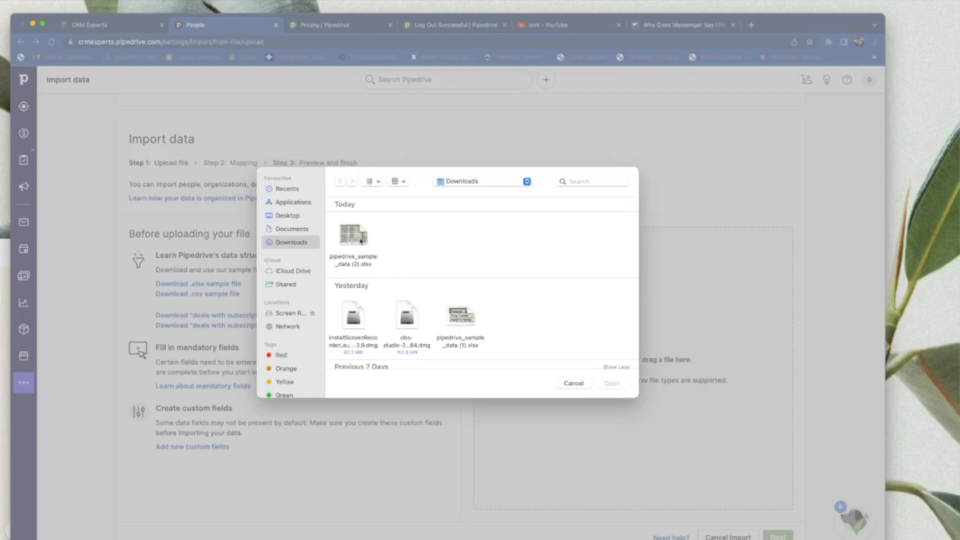
double_click(365, 247)
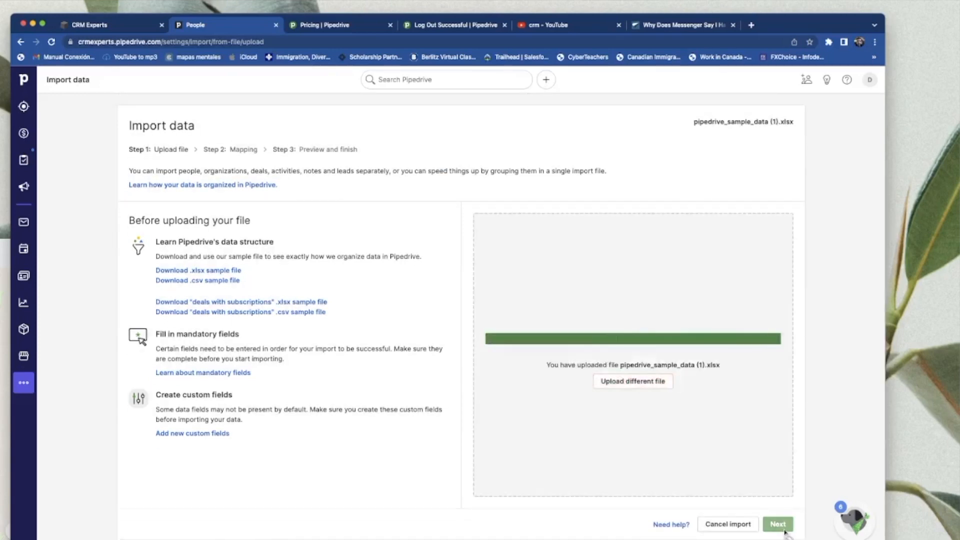
Accept the suggested field mapping for the person columns and start the import with duplicates set to merge data.
left_click(781, 527)
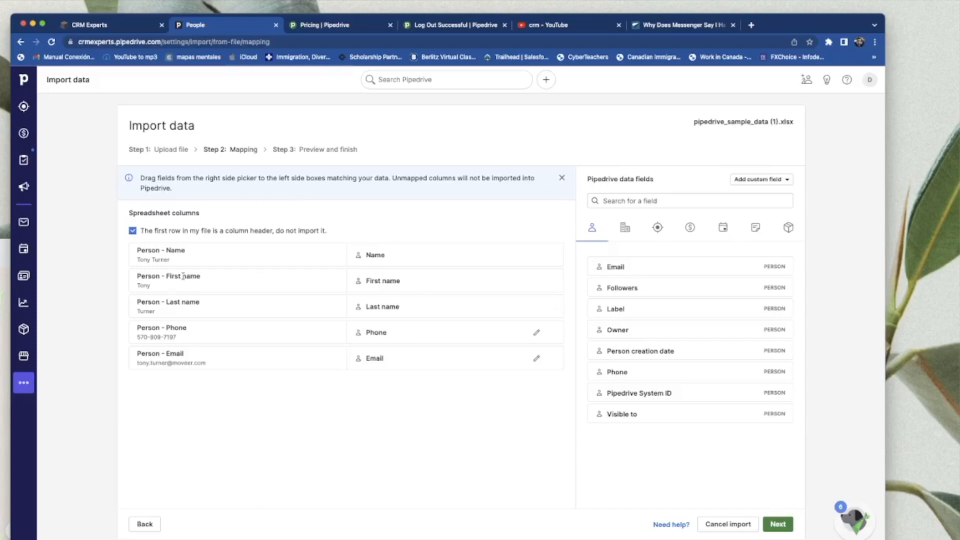
left_click(776, 523)
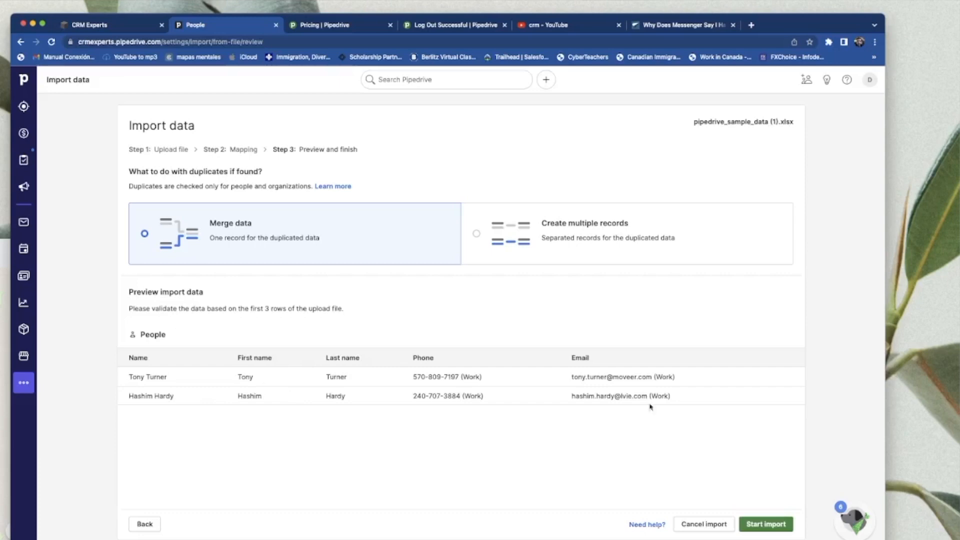
left_click(745, 521)
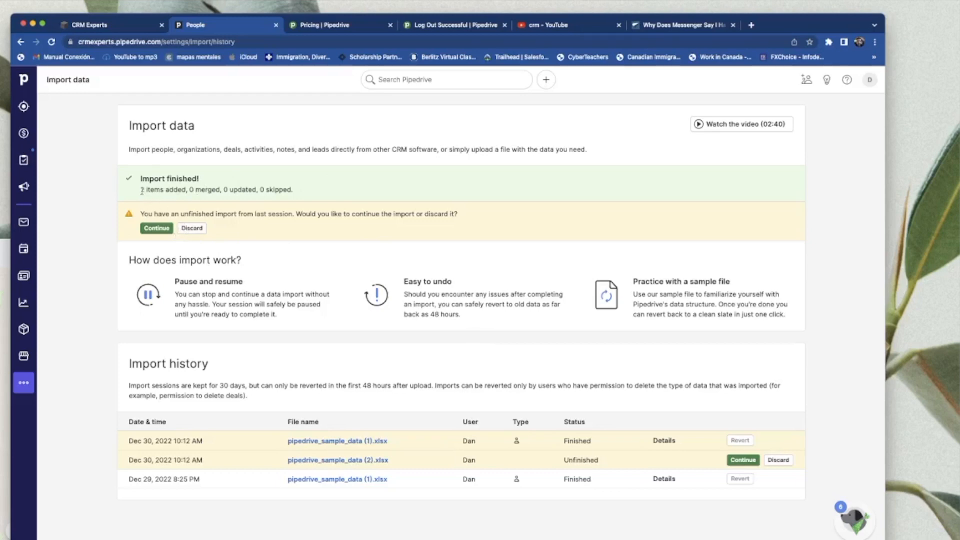
Discard the unfinished import from the last session and review the import history.
left_click_drag(141, 190, 175, 190)
left_click(195, 229)
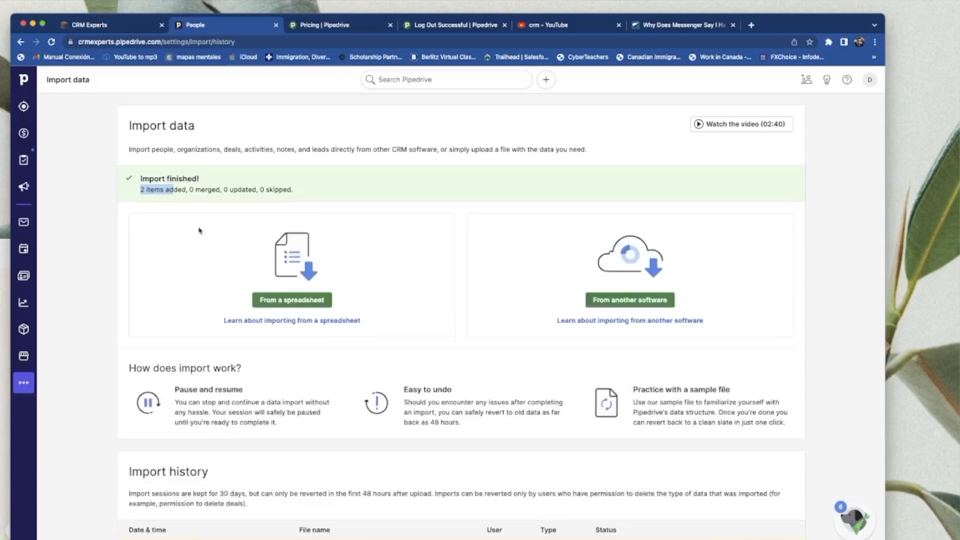
scroll(273, 290, "down", 1)
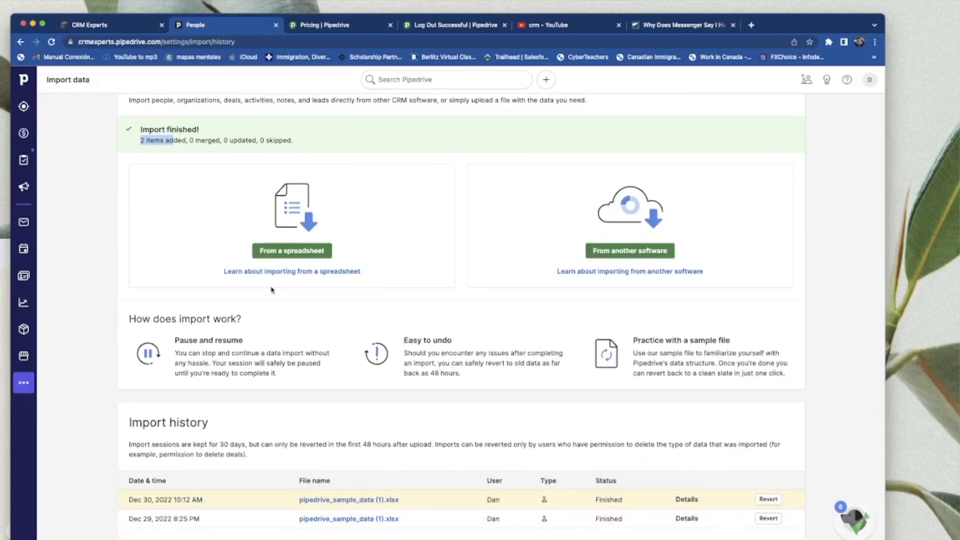
scroll(272, 290, "up", 3)
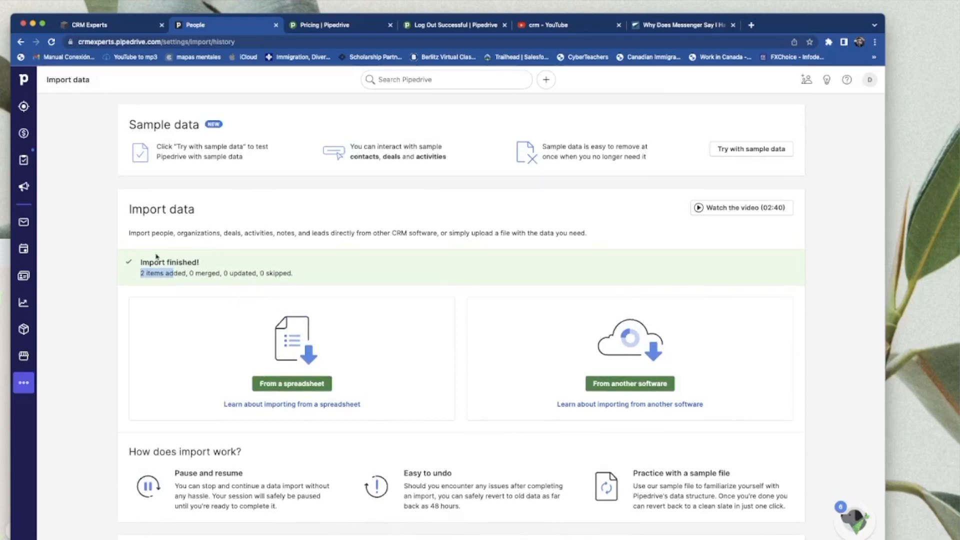
scroll(223, 268, "down", 1)
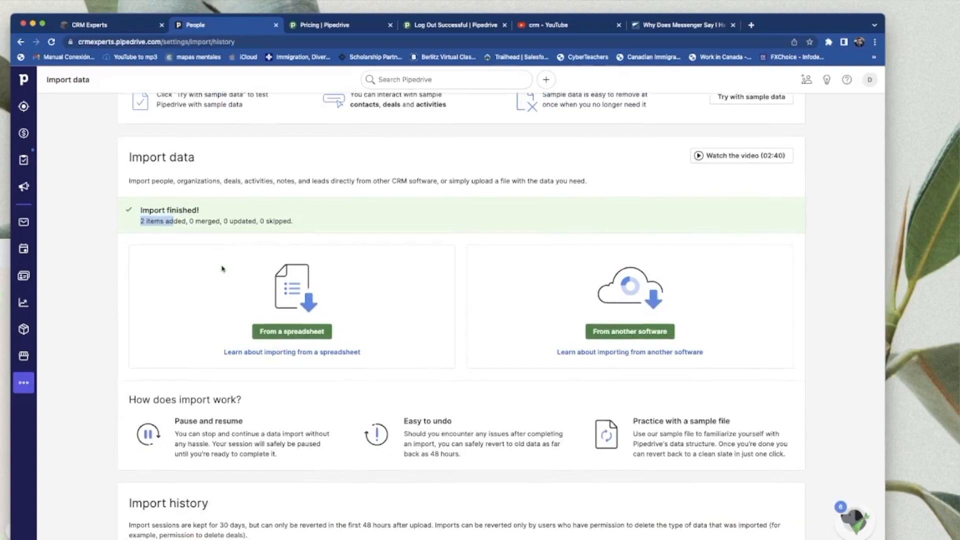
scroll(223, 269, "down", 2)
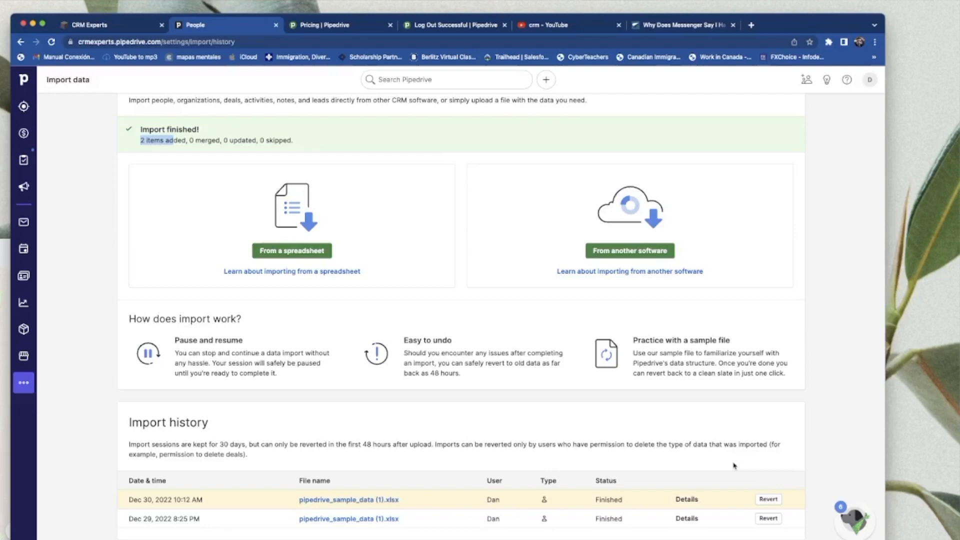
scroll(733, 464, "up", 5)
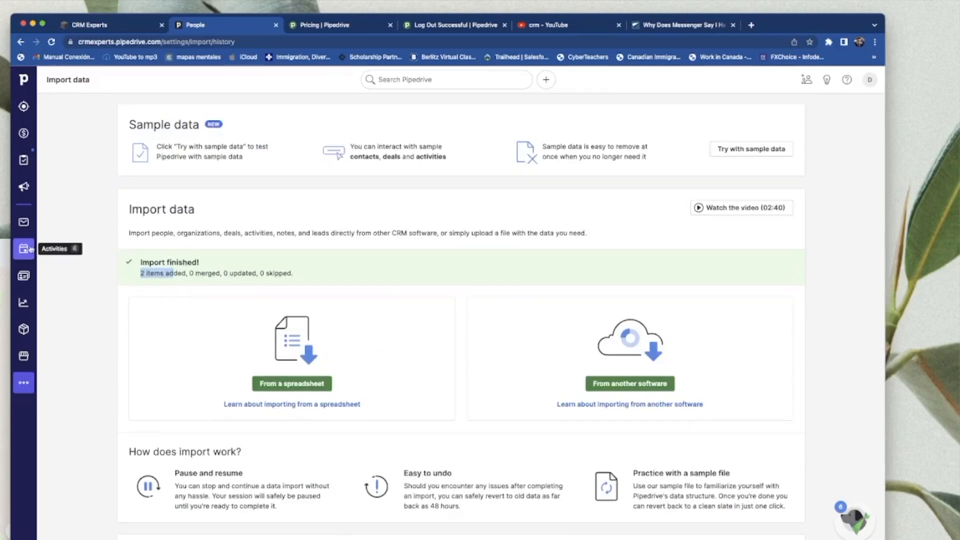
Open the People contacts list, reload it to check the imported contacts, and dismiss the submenu tip.
left_click(26, 277)
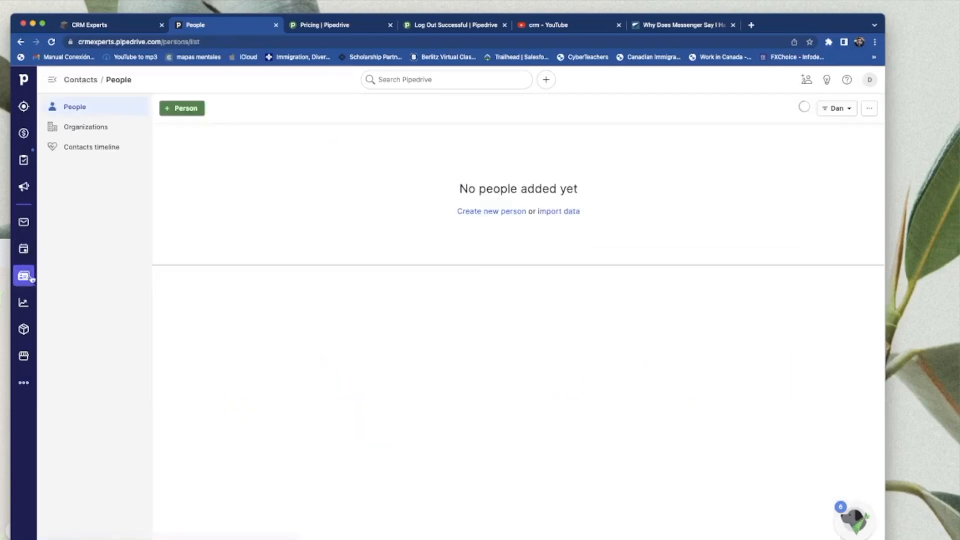
left_click(51, 41)
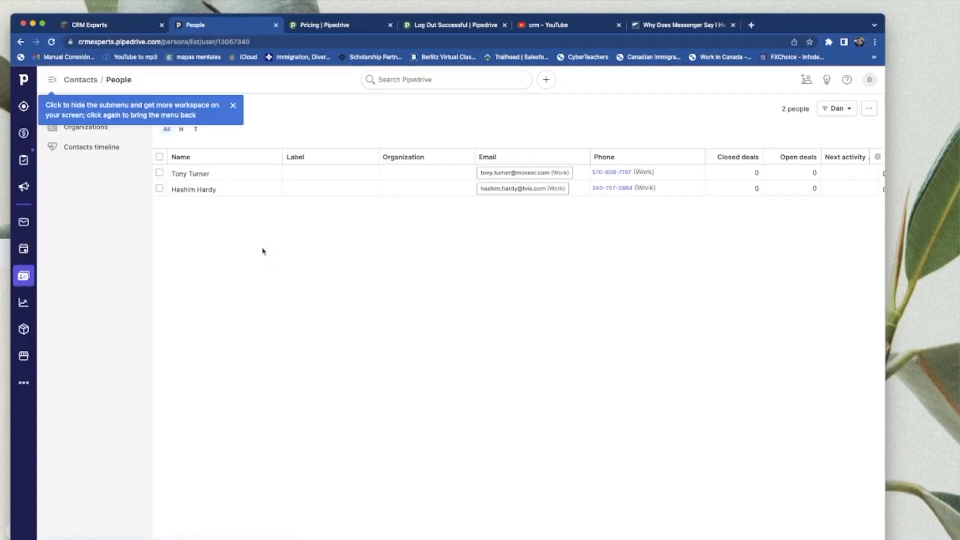
left_click(233, 105)
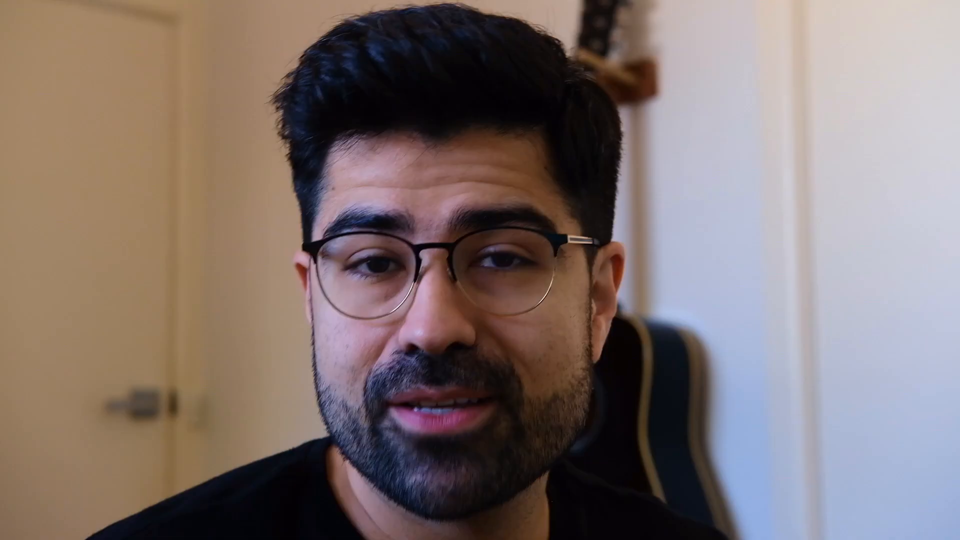